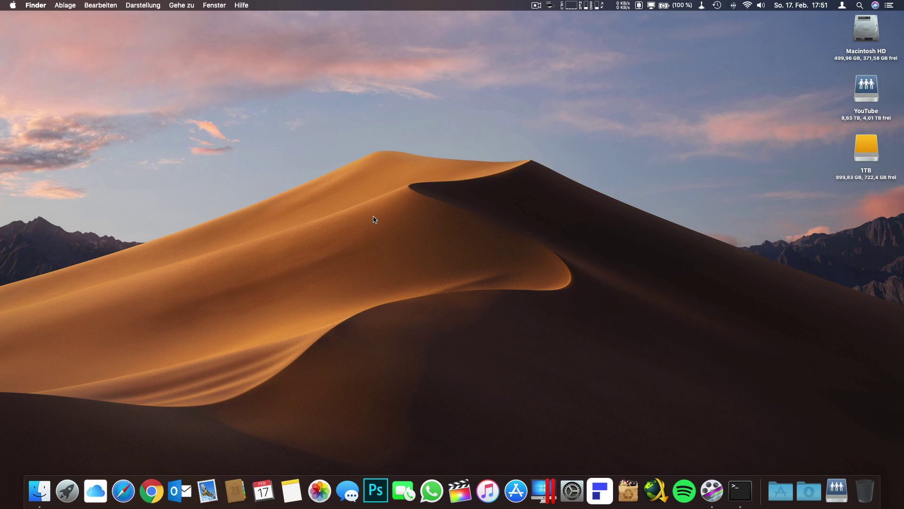
- Switch to Chrome, sign in to the bookmarked Gandalf DiskStation with the prefilled credentials and hide the widget panel
left_click(151, 491)
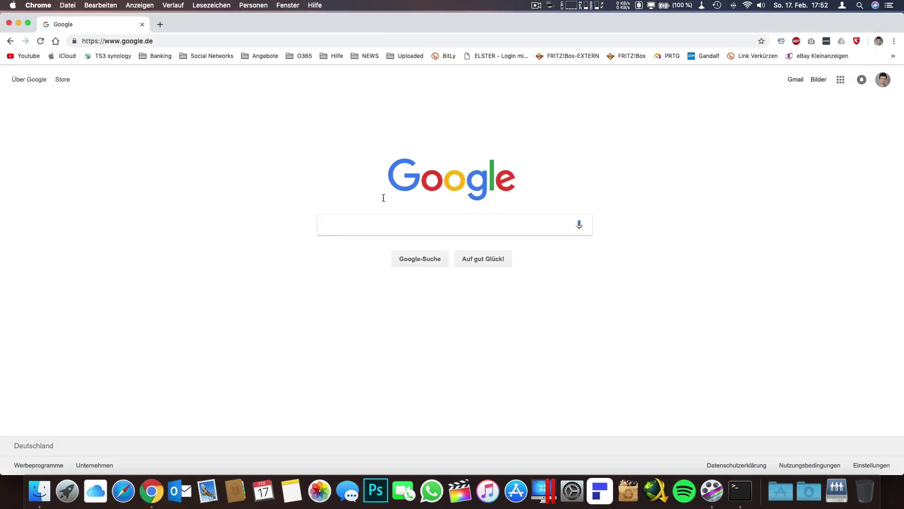
left_click(704, 57)
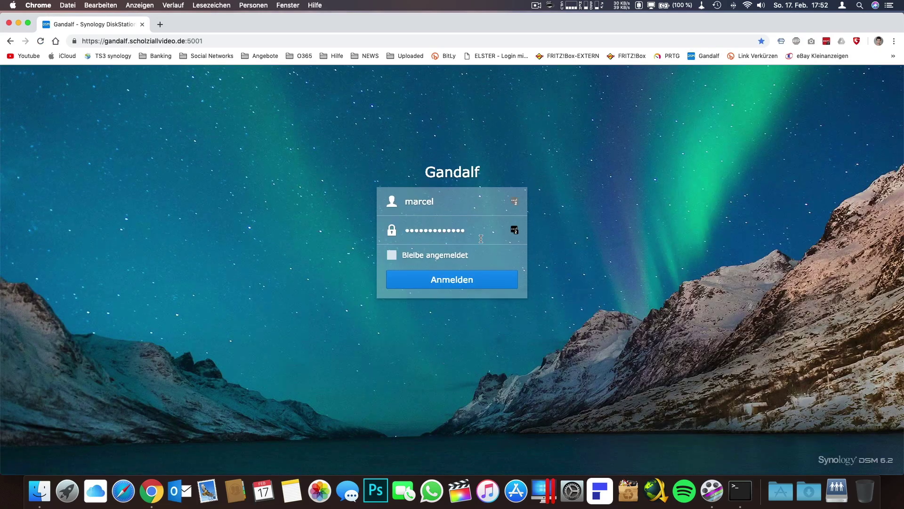
left_click(447, 282)
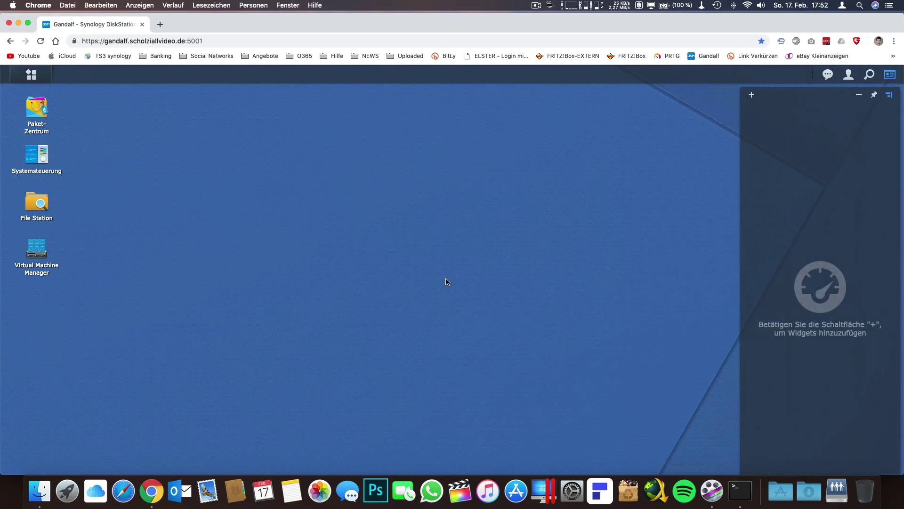
left_click(889, 95)
left_click(890, 76)
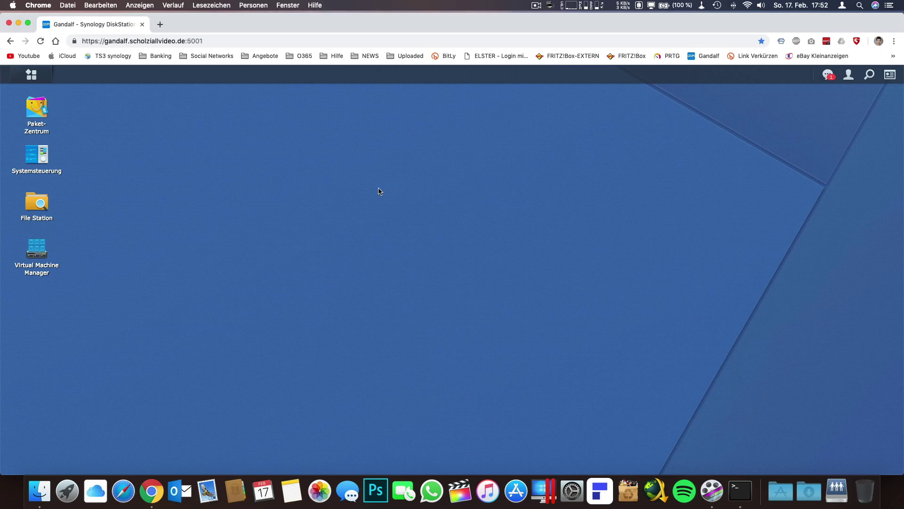
- Set up a new shared folder named TimeMachine_Test on Volume 1 with the recycle bin (Papierkorb) disabled
left_click(36, 160)
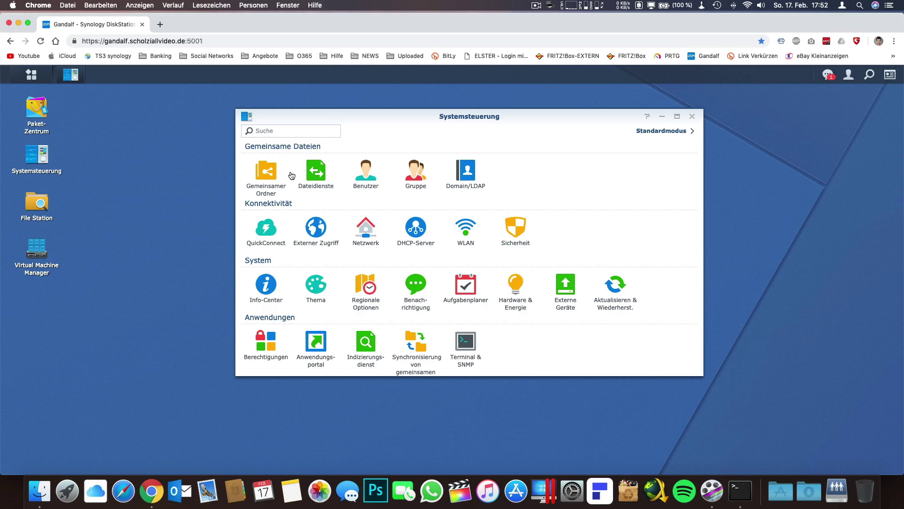
left_click(266, 176)
left_click(385, 134)
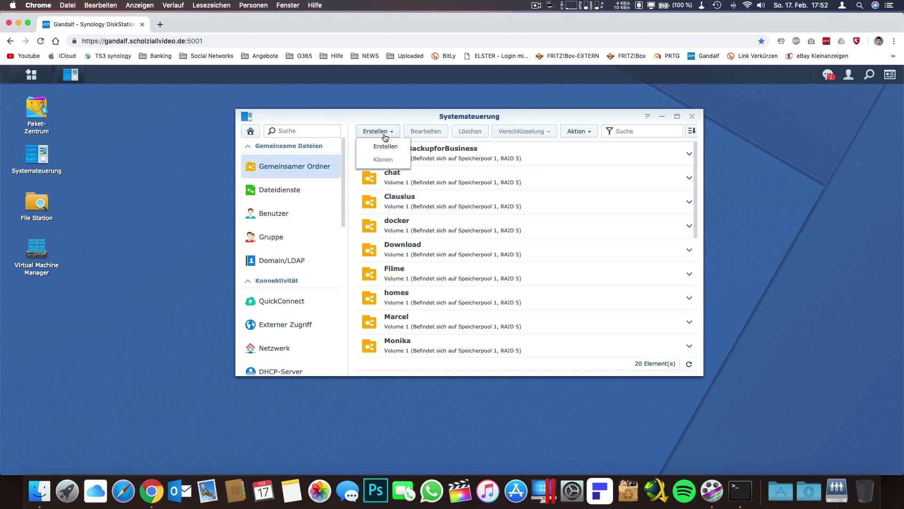
left_click(385, 146)
left_click(397, 185)
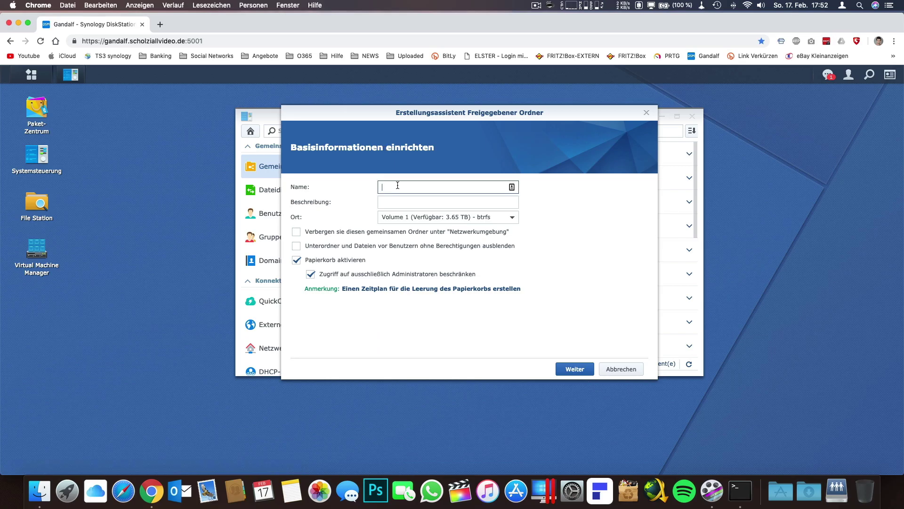
type("TimeMa")
type("chine_Test")
left_click(296, 260)
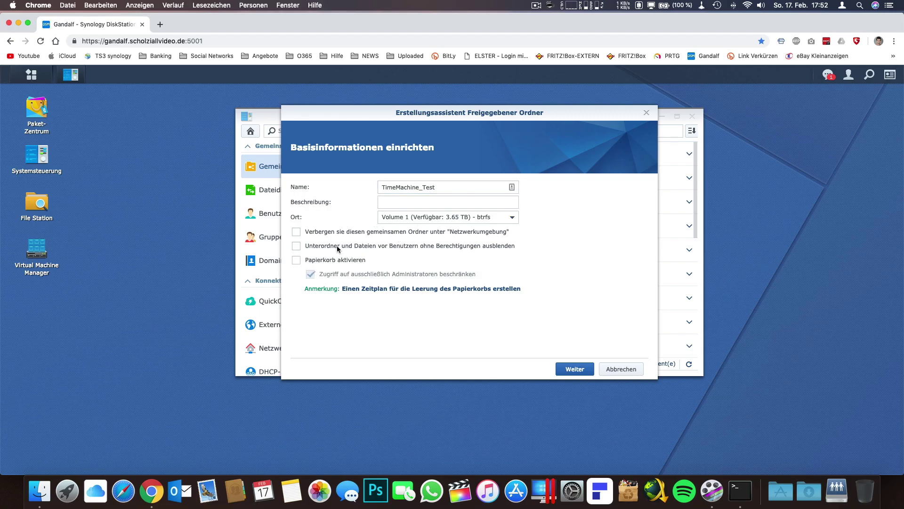
- Finish creating the shared folder without encryption, data checksum or quota, accept the default user permissions and close the Systemsteuerung
left_click(574, 369)
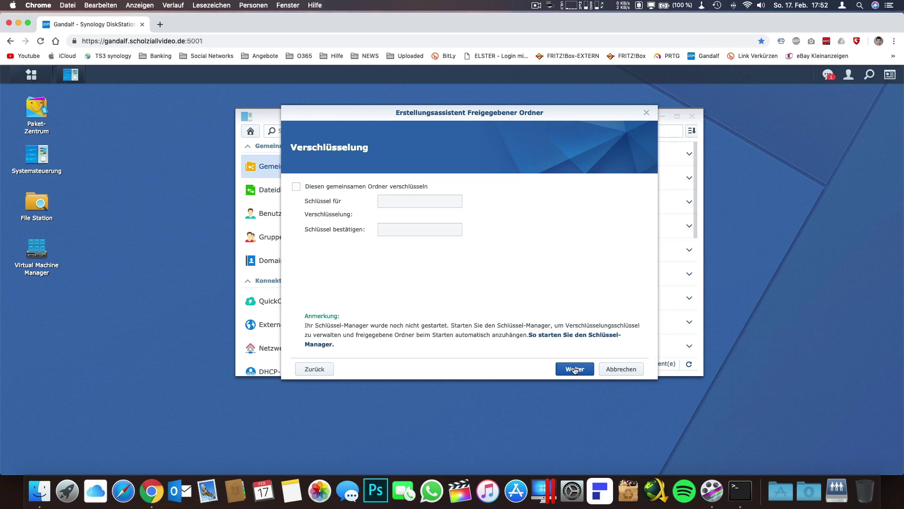
left_click(575, 369)
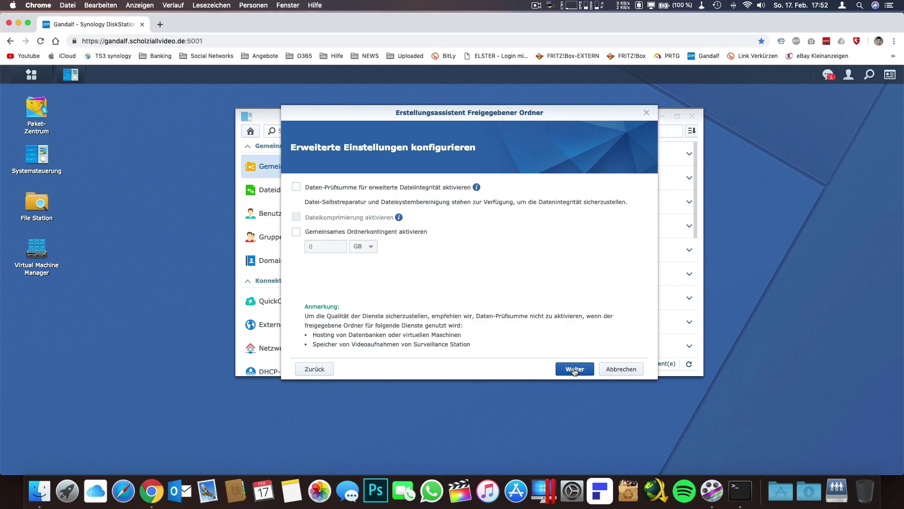
left_click(575, 369)
left_click(575, 369)
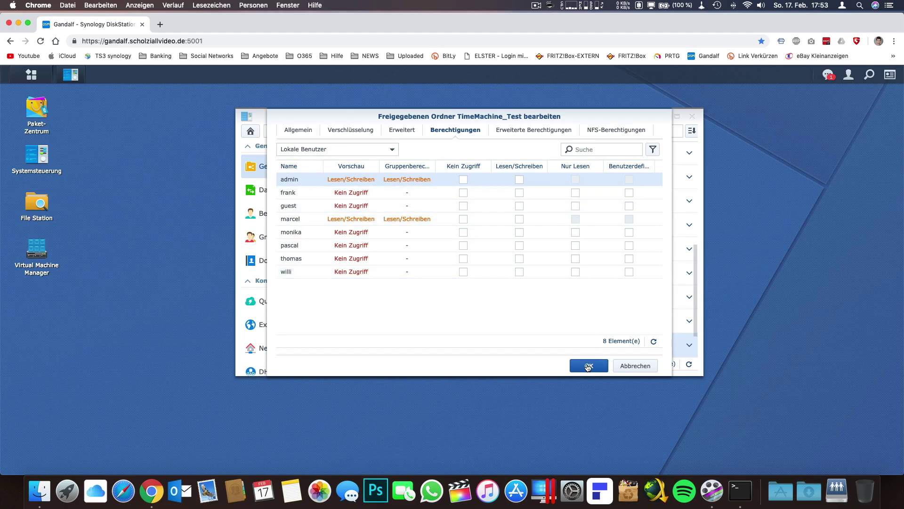
left_click(589, 366)
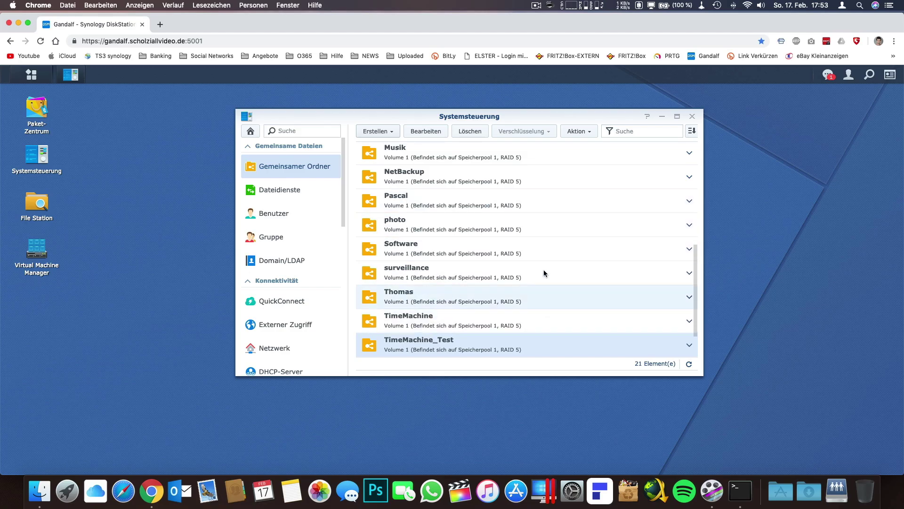
left_click(692, 117)
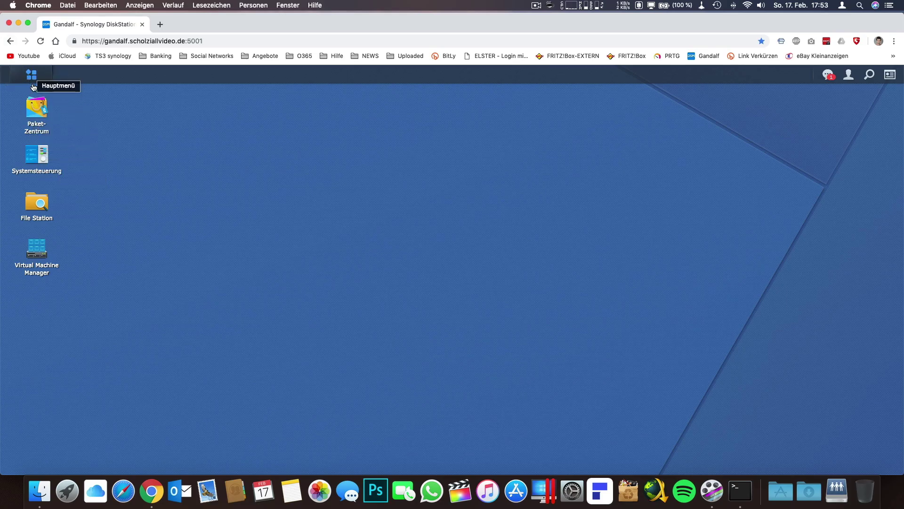
- Examine the SMB/AFP/NFS settings of the file services (Dateidienste) and the advanced Bonjour Time Machine broadcast options
left_click(38, 162)
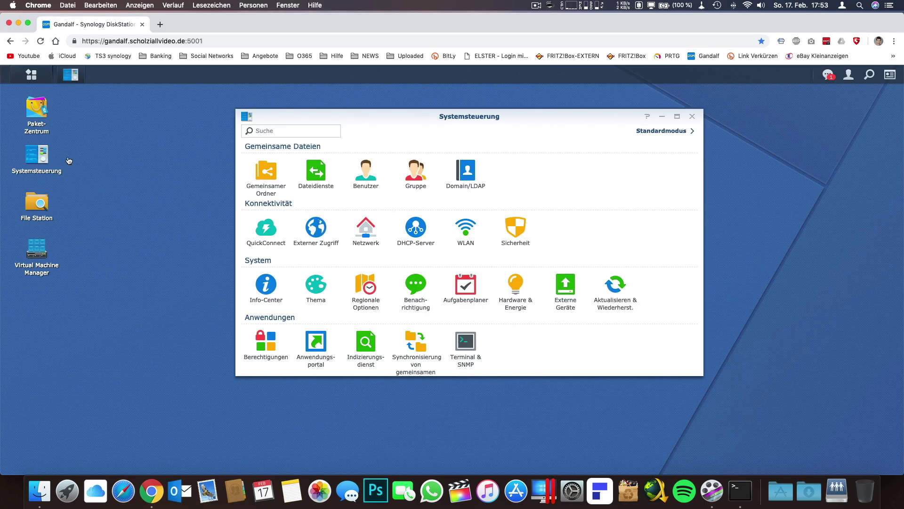
left_click(320, 174)
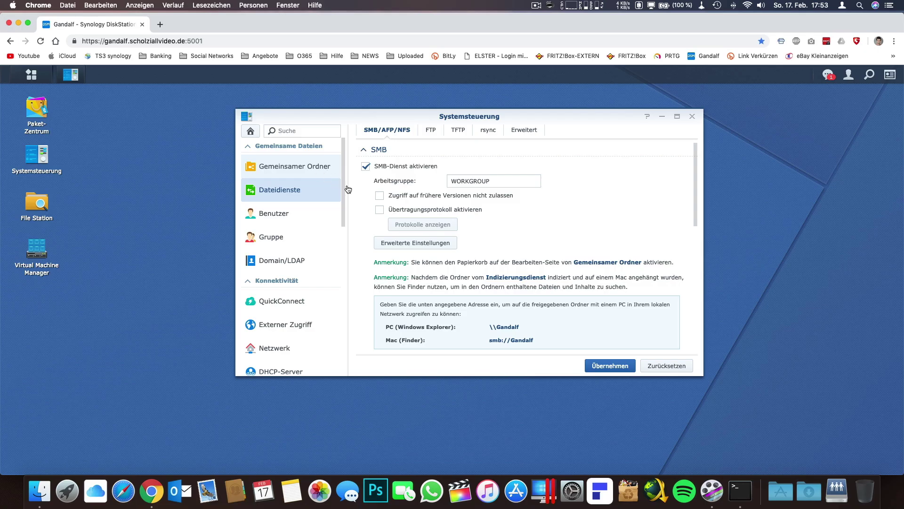
scroll(527, 233, "down", 3)
scroll(528, 234, "down", 5)
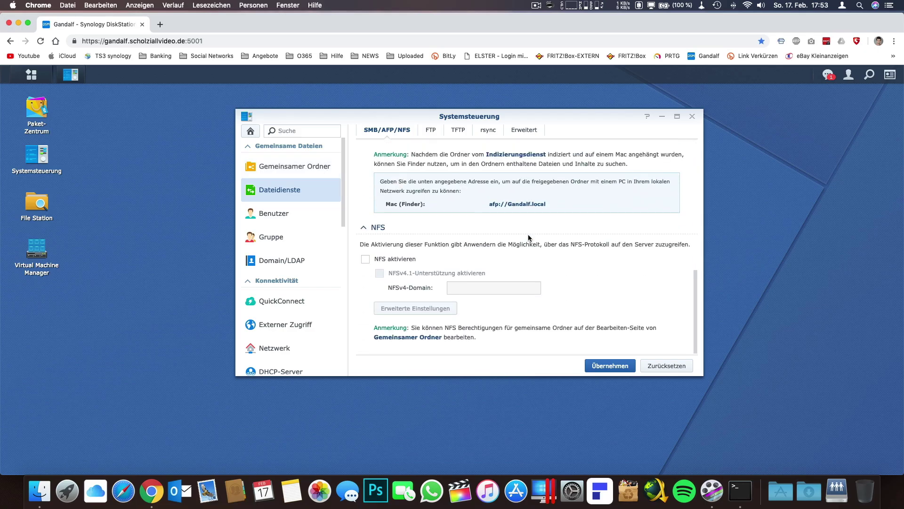
left_click(526, 131)
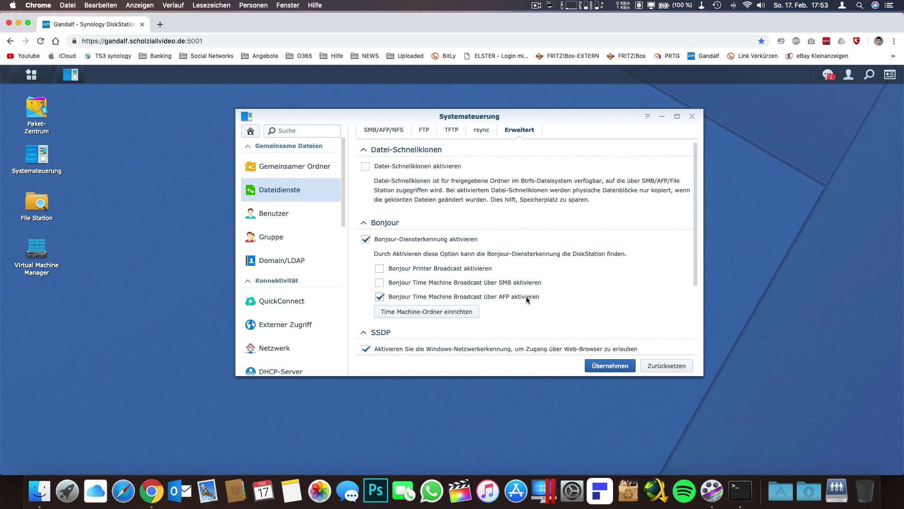
- Try enabling TimeMachine_Test as a Time Machine folder in the Bonjour settings, discard the change and close the Systemsteuerung
left_click(445, 317)
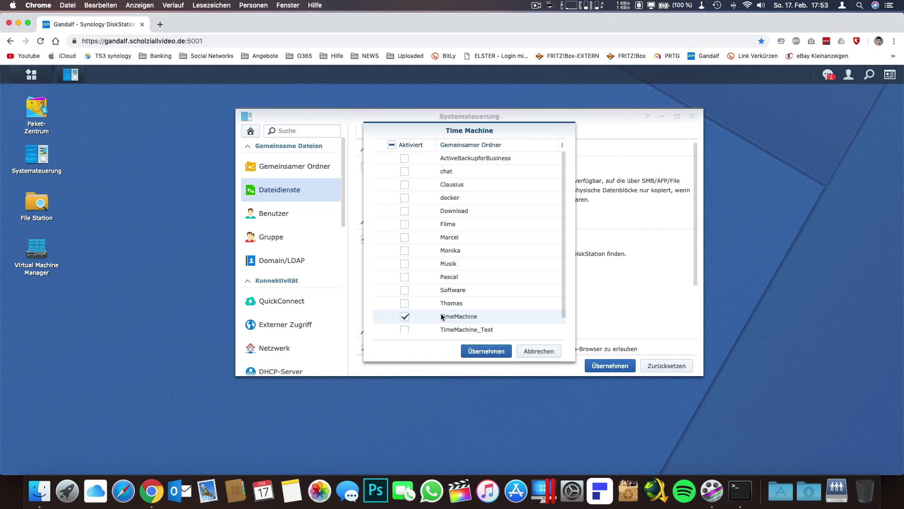
scroll(463, 313, "down", 1)
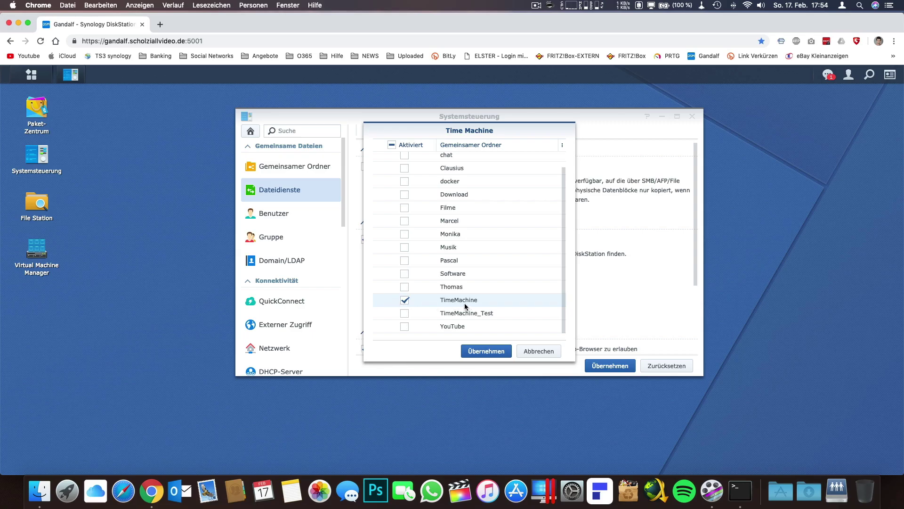
left_click(403, 313)
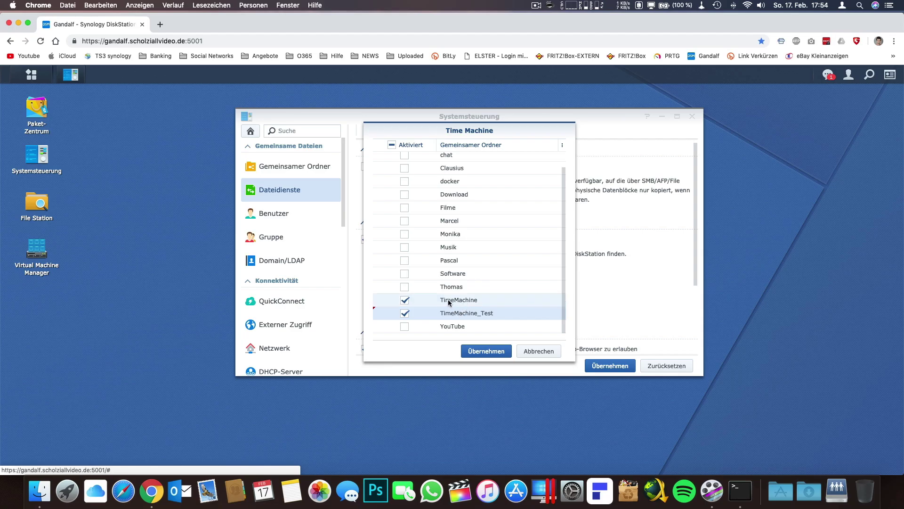
left_click(404, 314)
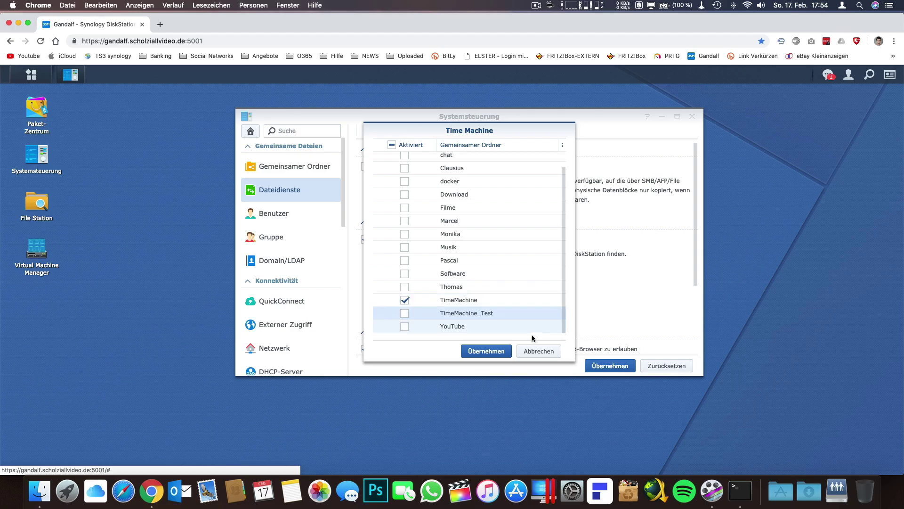
left_click(539, 351)
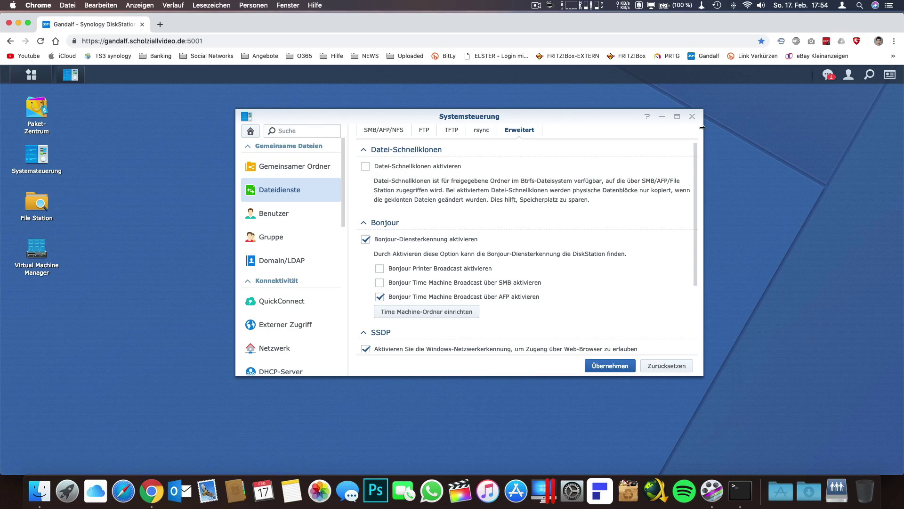
left_click(692, 117)
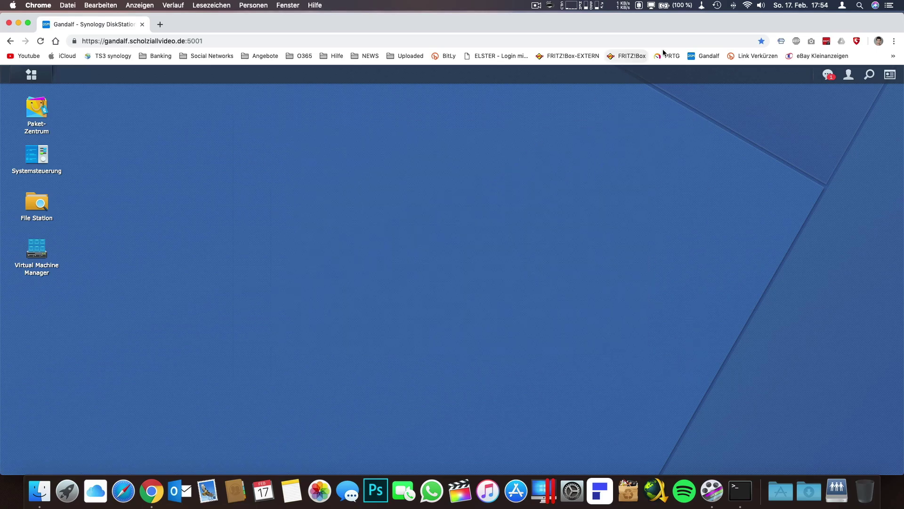
- View the available backup volumes in the Mac's Time Machine preferences, cancel the volume selection and close the preferences
left_click(718, 5)
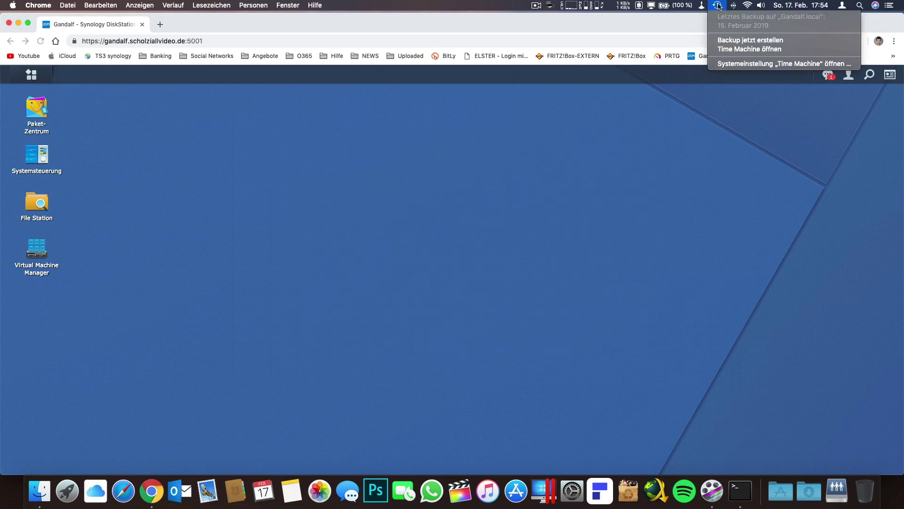
left_click(733, 66)
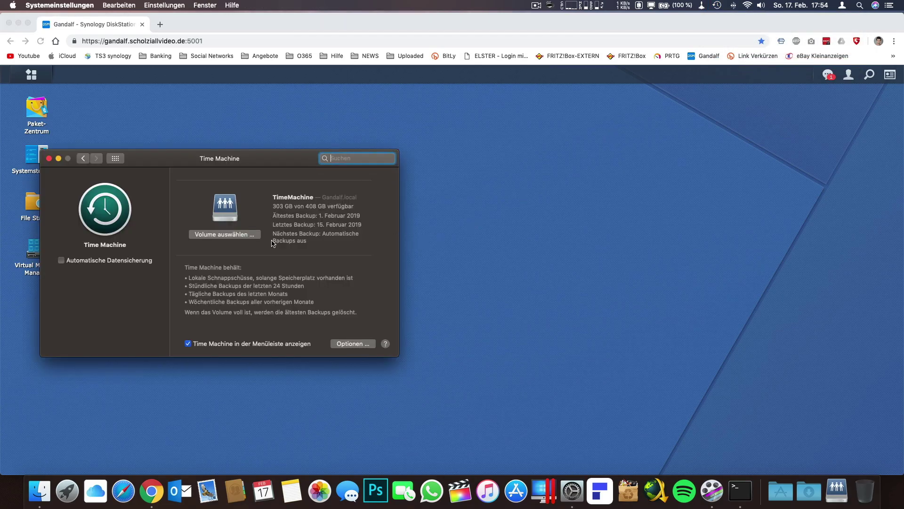
left_click(222, 234)
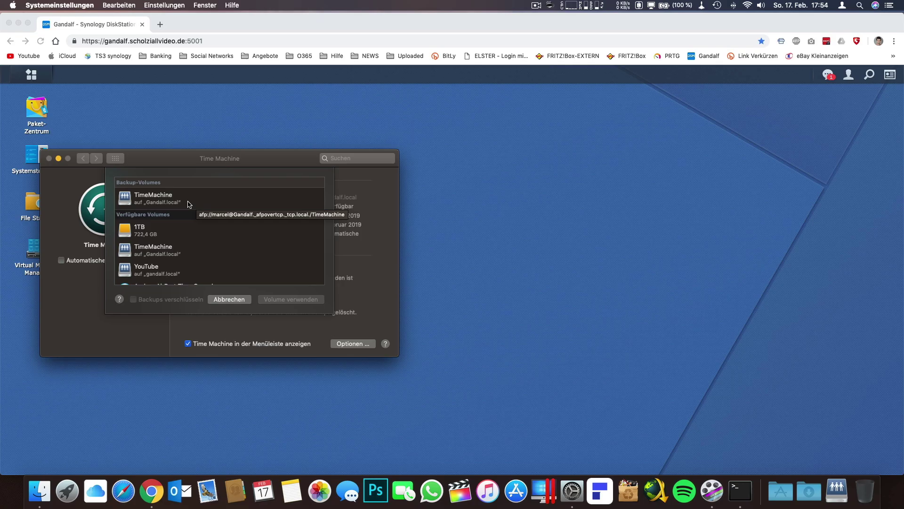
left_click(230, 300)
left_click(48, 159)
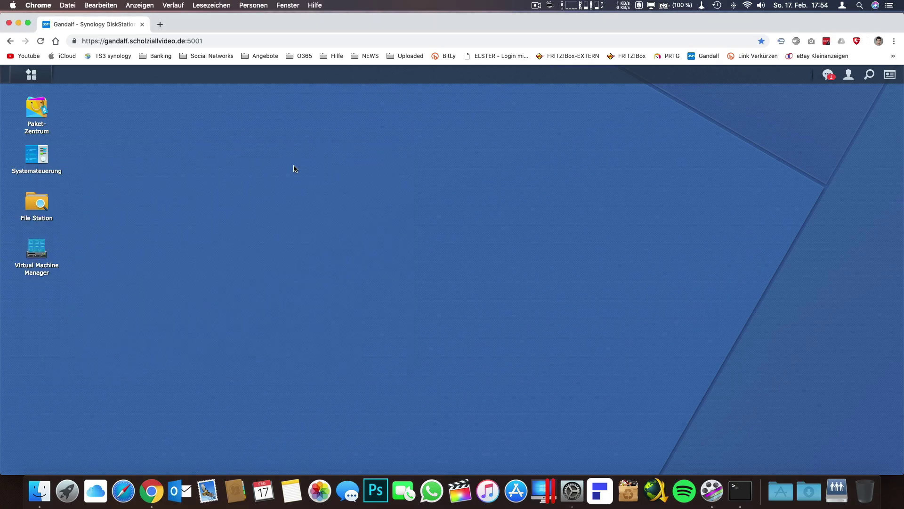